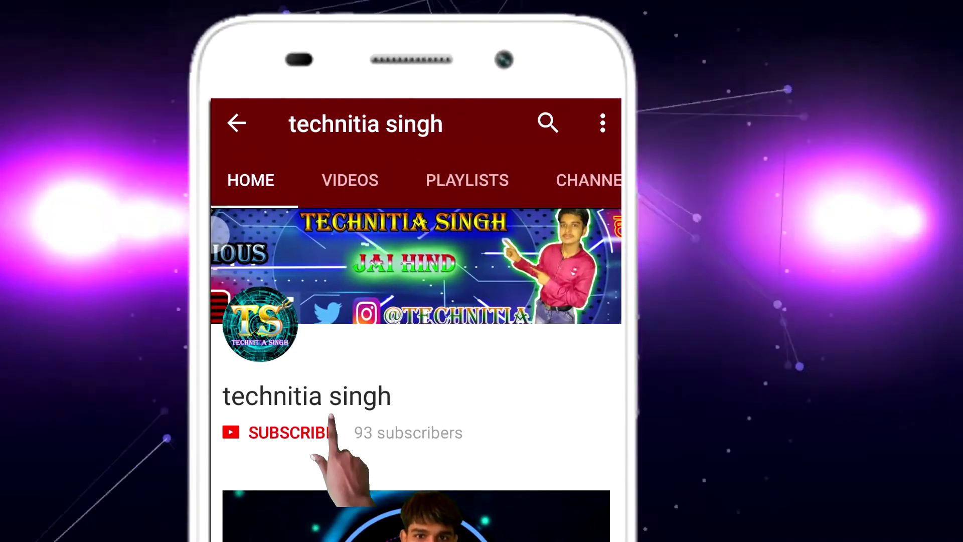
Subscribe to the YouTube tutorial's channel, then let the video advance to the Windows desktop
left_click(327, 416)
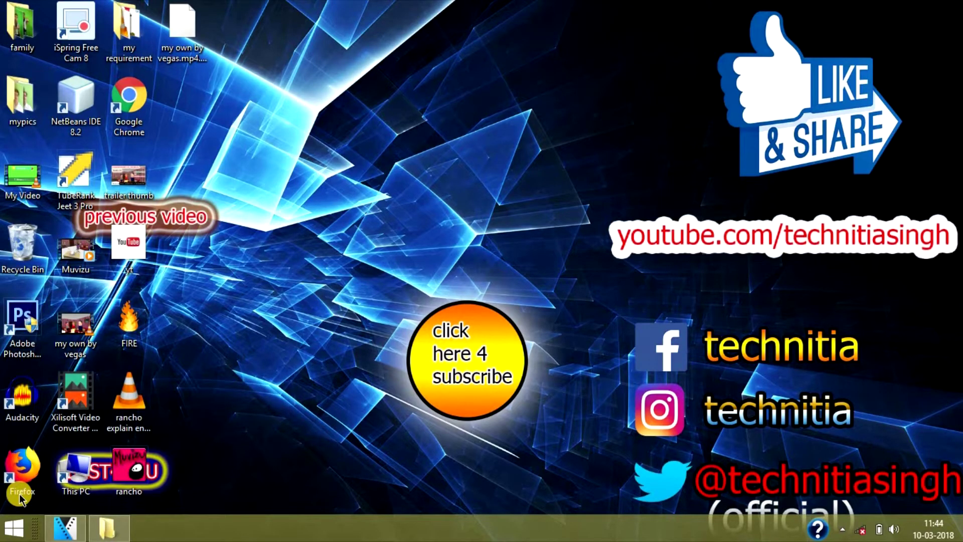
Refresh the Windows desktop twice, then bring the VEGAS Pro window back from the taskbar
right_click(372, 249)
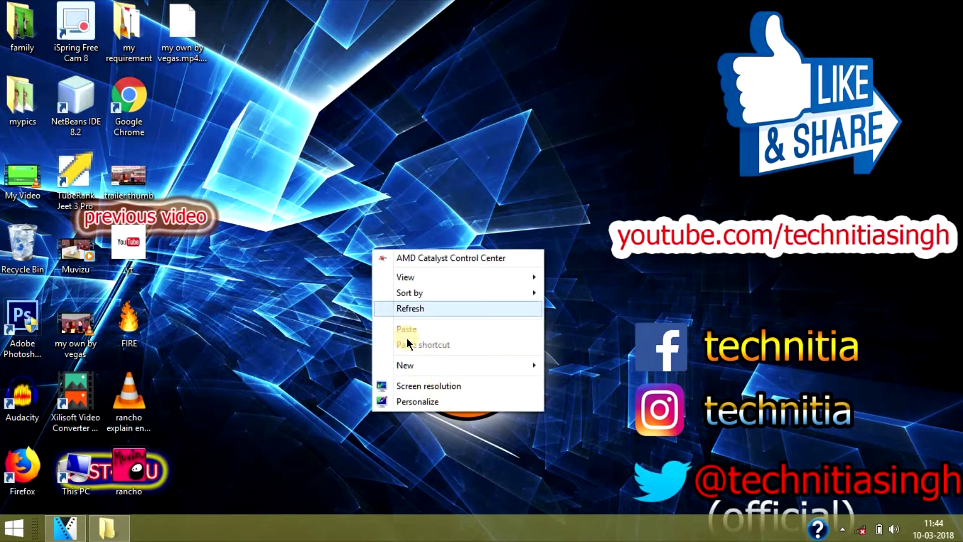
left_click(398, 304)
right_click(398, 302)
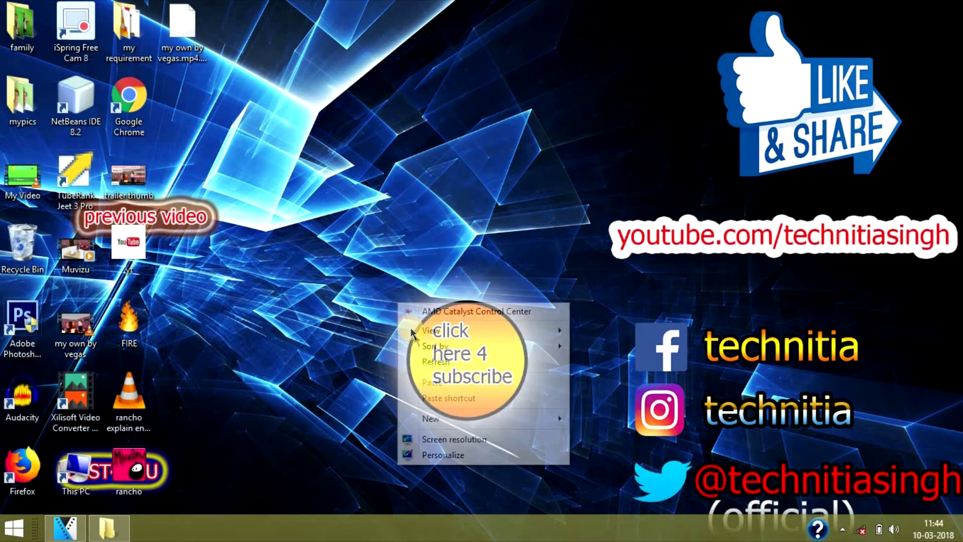
left_click(425, 361)
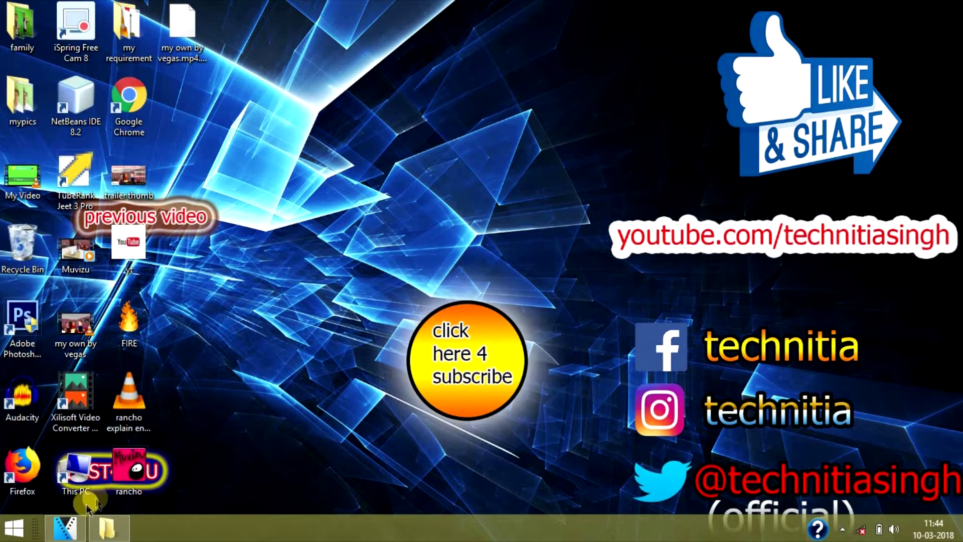
left_click(78, 531)
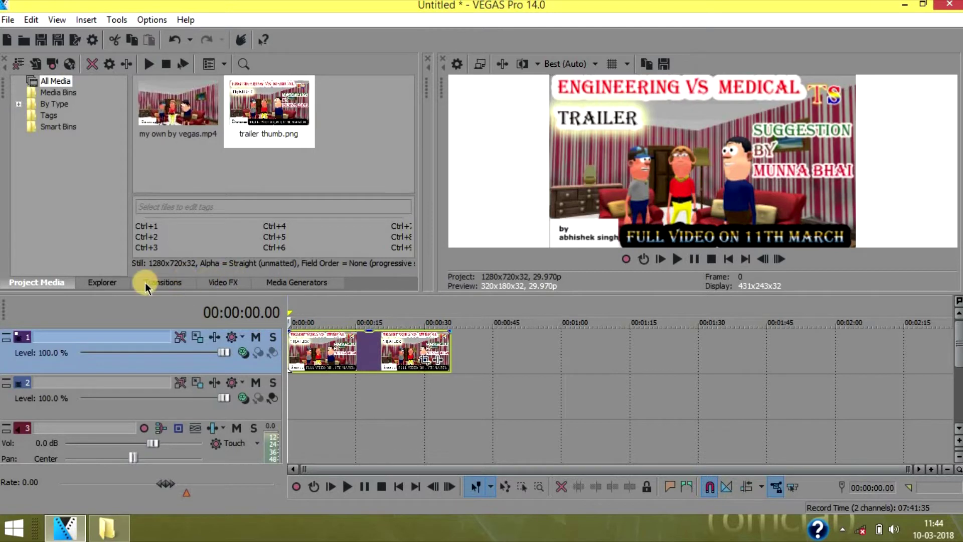
In Transitions, scroll to Cross Effect and select the Cross Pixelate B Only preset
left_click(162, 283)
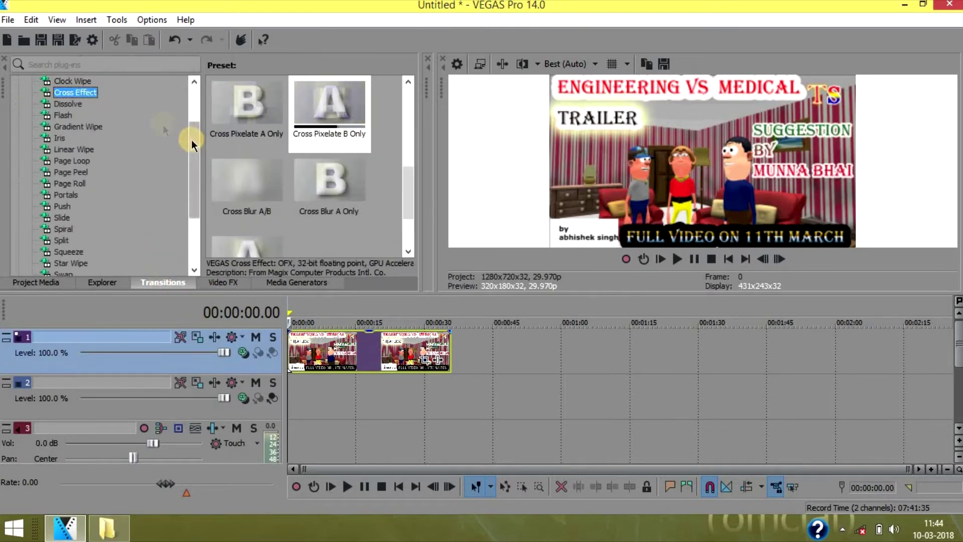
left_click_drag(197, 135, 197, 102)
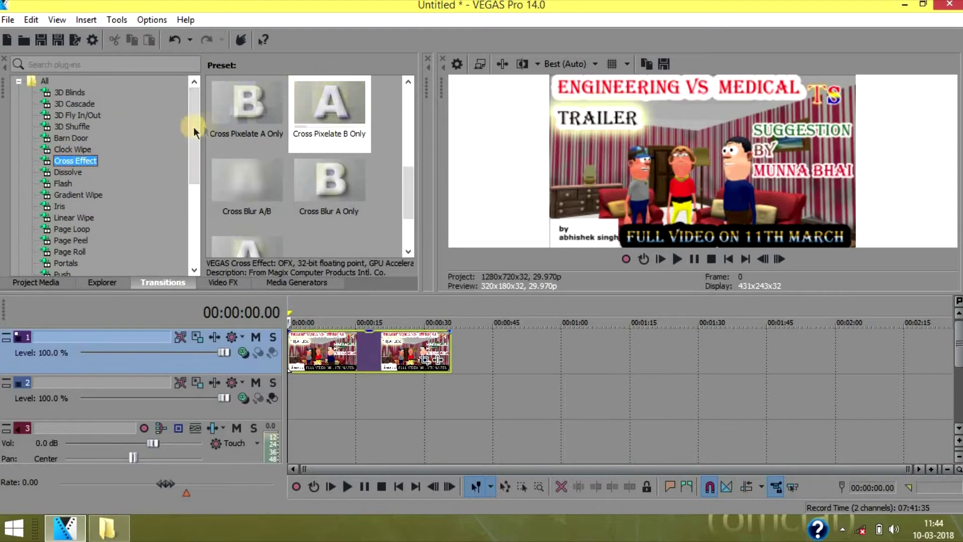
mouse_move(409, 208)
left_mouse_down()
mouse_move(407, 169)
mouse_move(407, 179)
left_mouse_up()
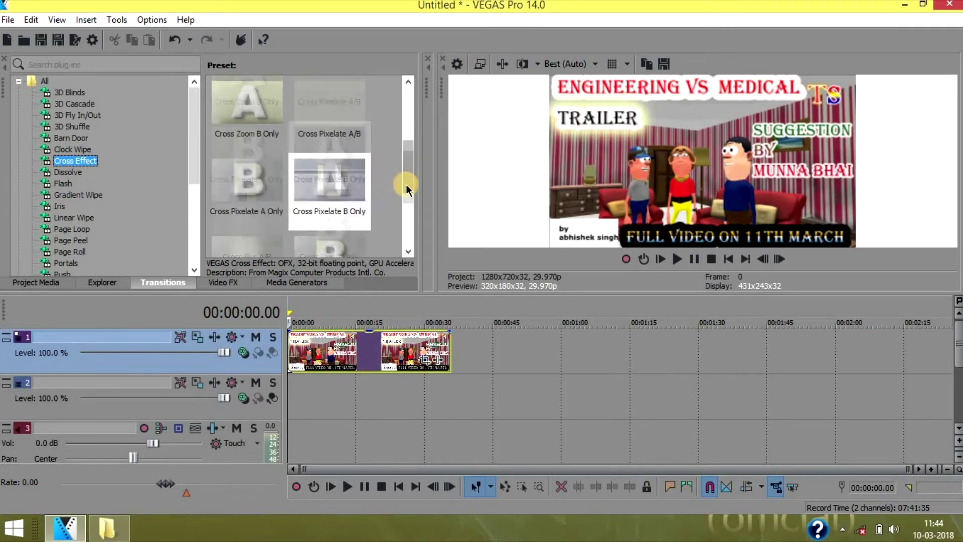
left_click(331, 177)
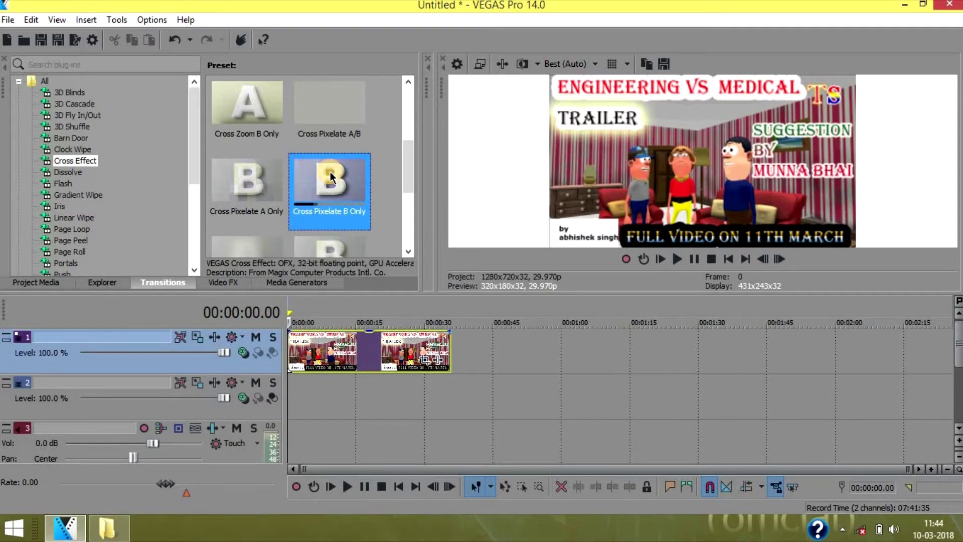
Drop Cross Pixelate B Only onto the trailer clip's start and close the Video Event FX dialog
left_click_drag(329, 329, 319, 348)
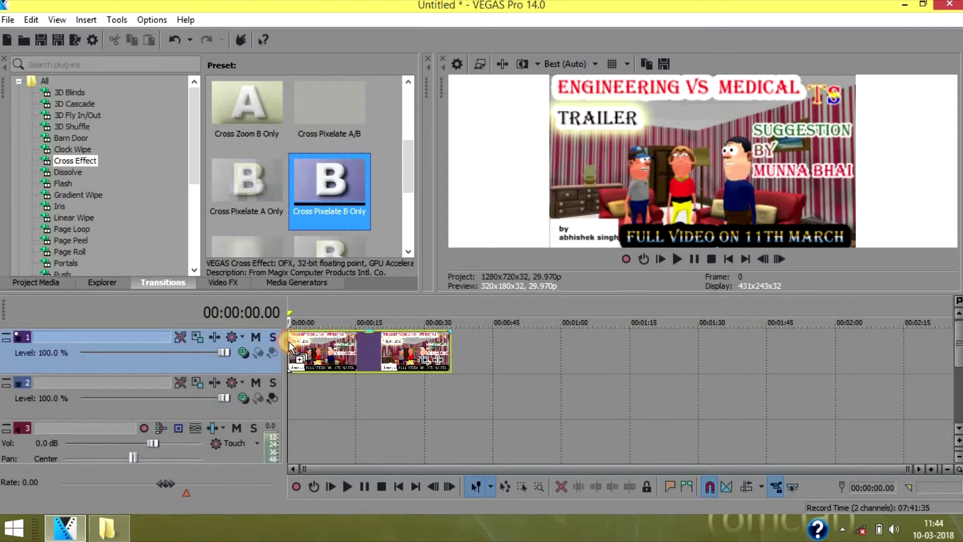
left_click_drag(289, 342, 289, 342)
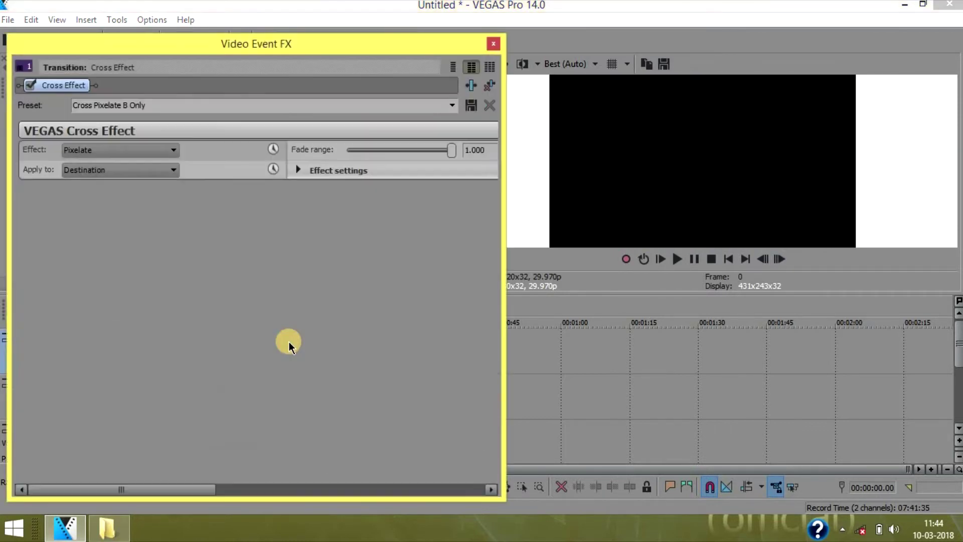
left_click(493, 49)
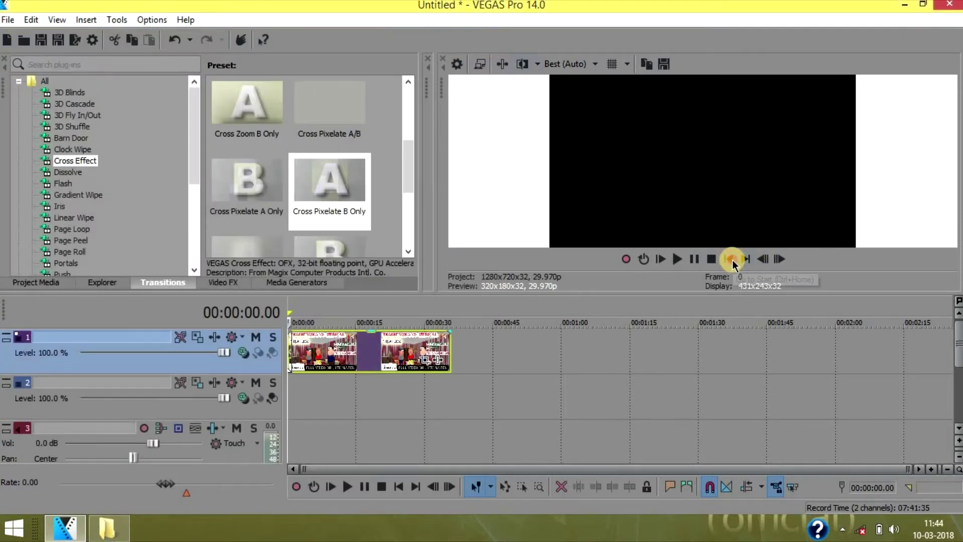
Replay the pixelated opening from the project start and zoom the timeline into the first seconds
key("space")
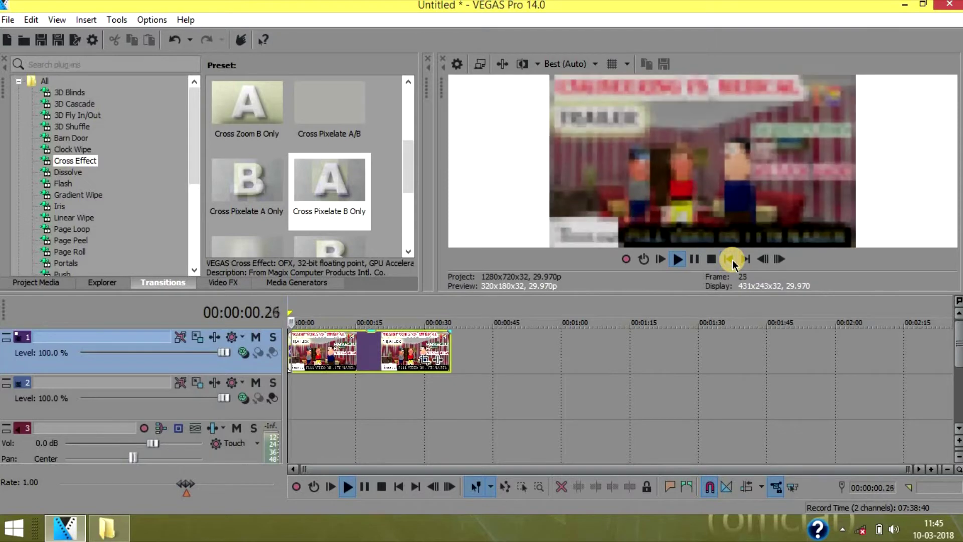
left_click(695, 258)
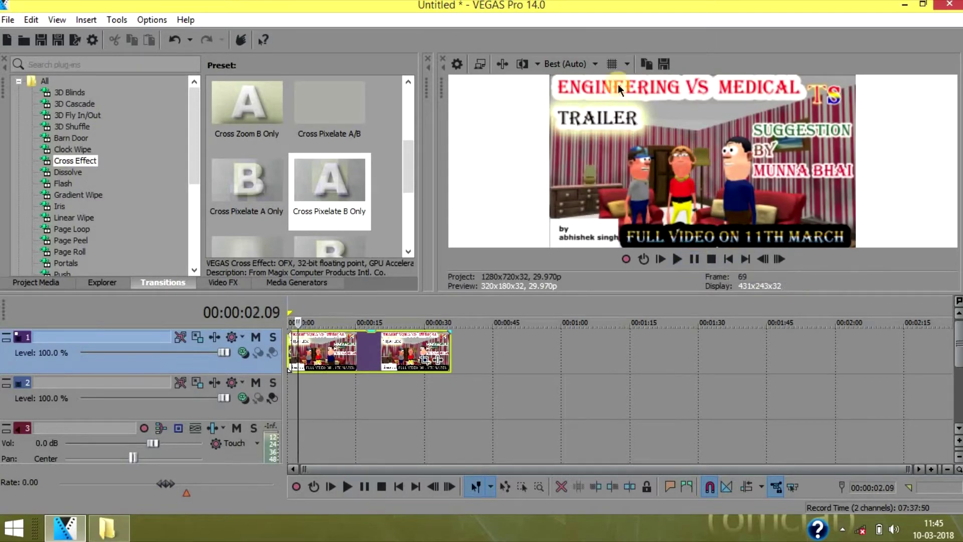
left_click(729, 260)
left_click(677, 258)
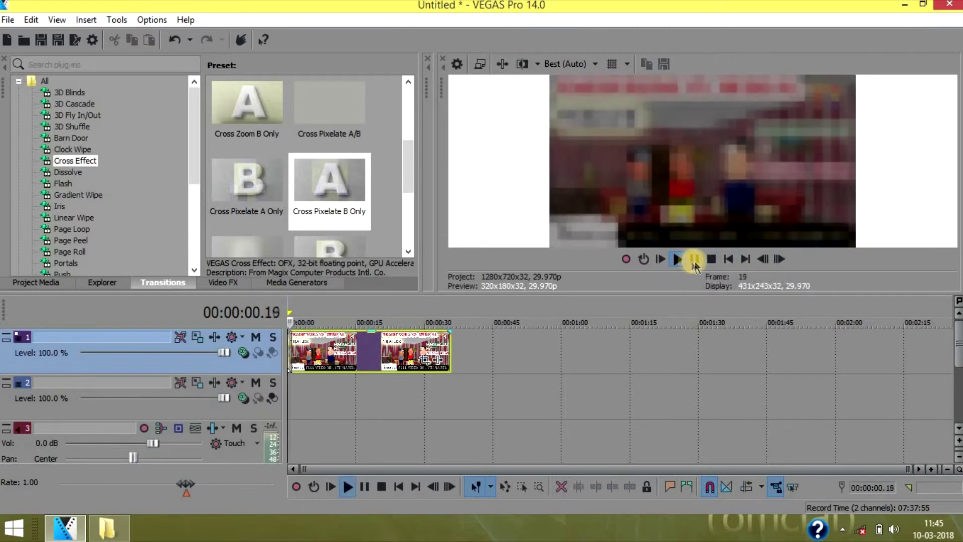
left_click(932, 472)
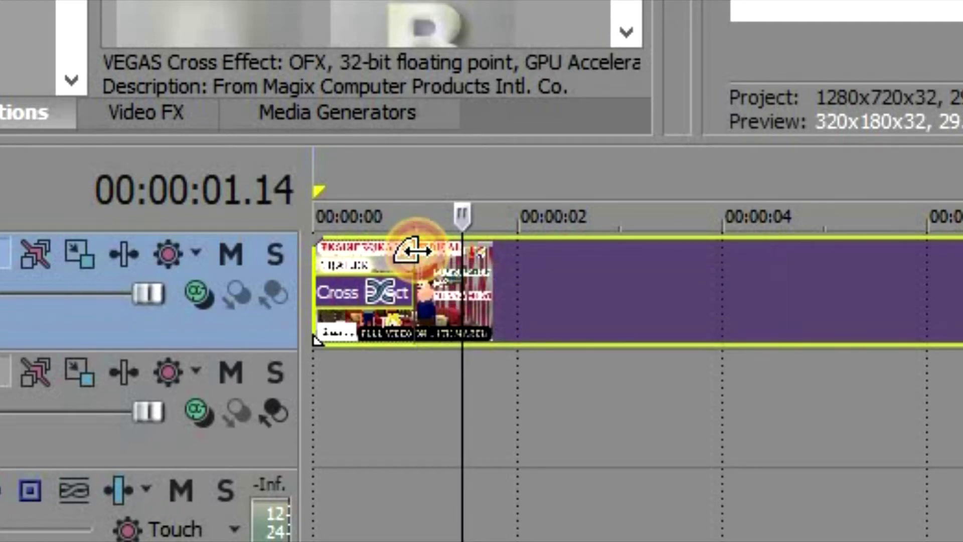
Drag the clip's fade-in handle right to stretch the Cross Effect transition toward 00:00:04.06
left_click_drag(411, 251, 961, 248)
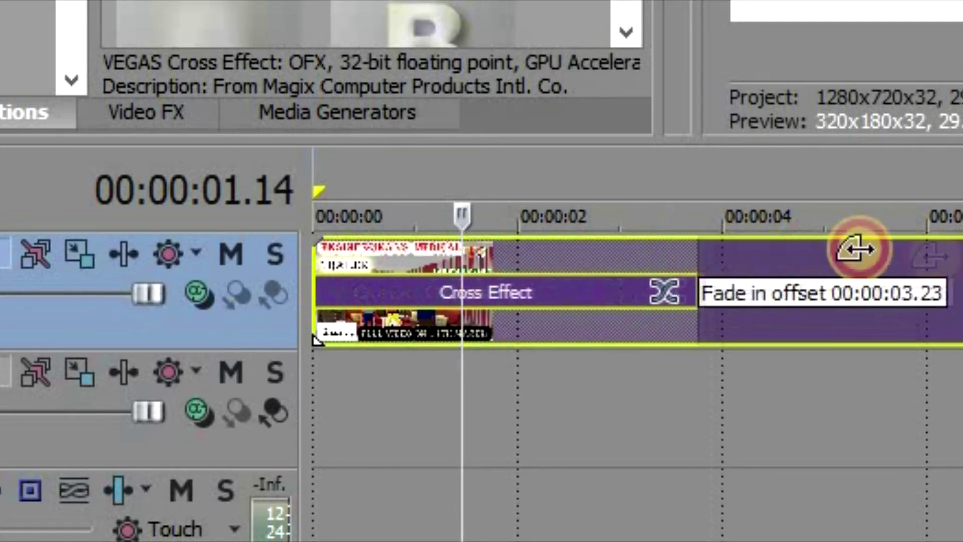
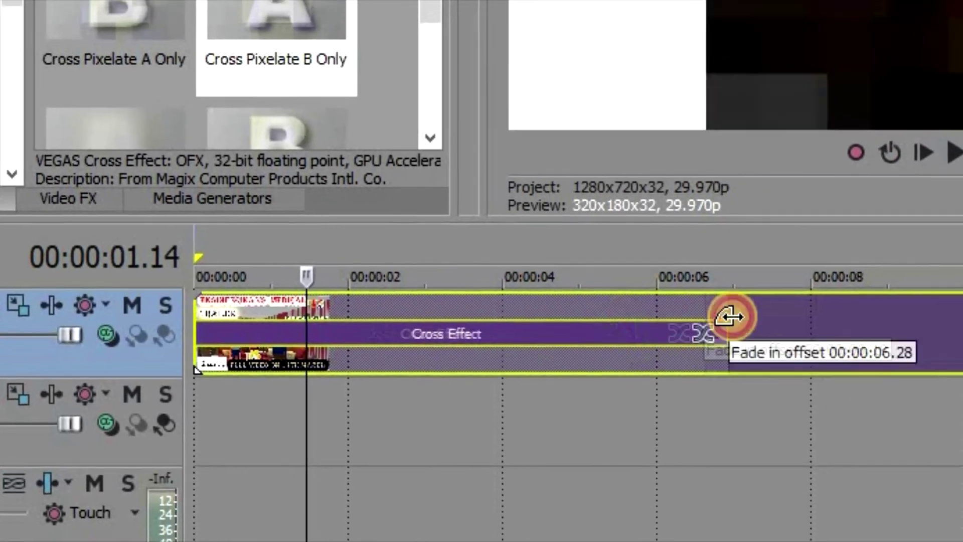
Shorten the pixelate transition to about seven seconds, preview it from the start, then trim it to about two seconds
left_click_drag(941, 300, 834, 300)
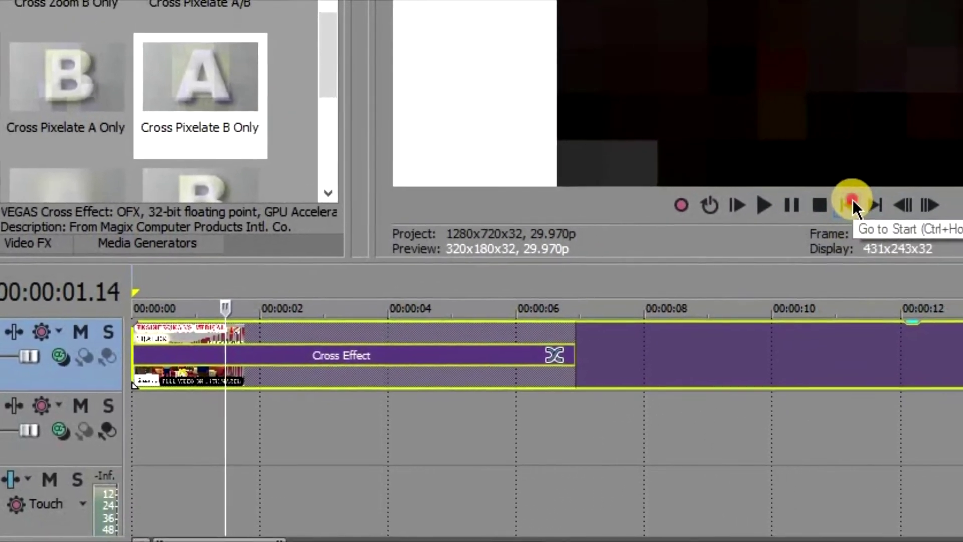
left_click(942, 184)
key("space")
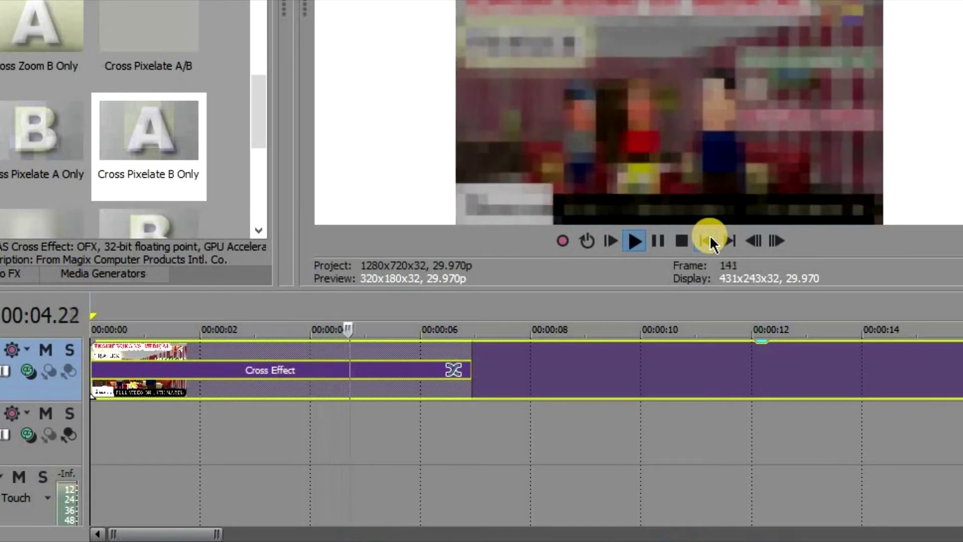
left_click(707, 241)
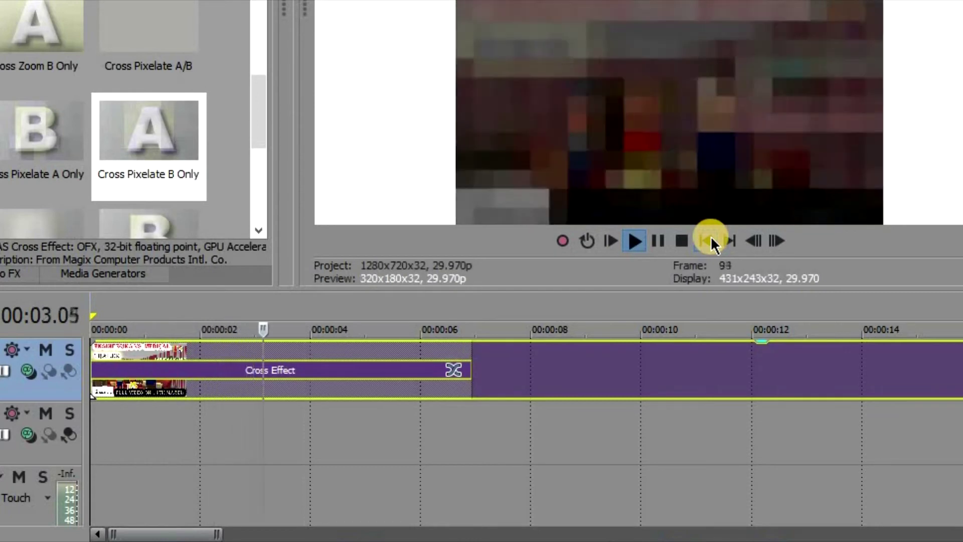
key("Return")
left_click_drag(466, 350, 231, 358)
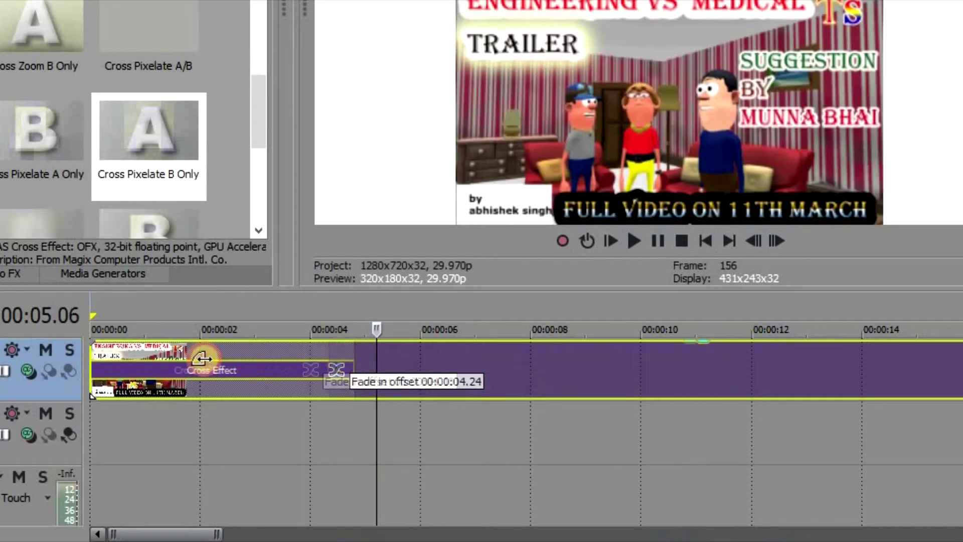
Replay the two-second pixelate transition from the project start, stopping around two seconds
left_click(706, 241)
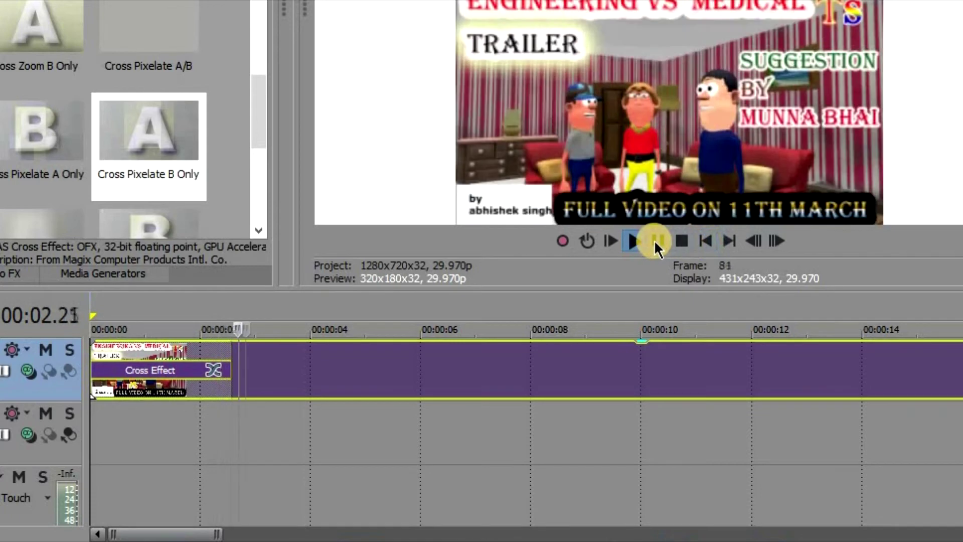
left_click(656, 241)
left_click(168, 368)
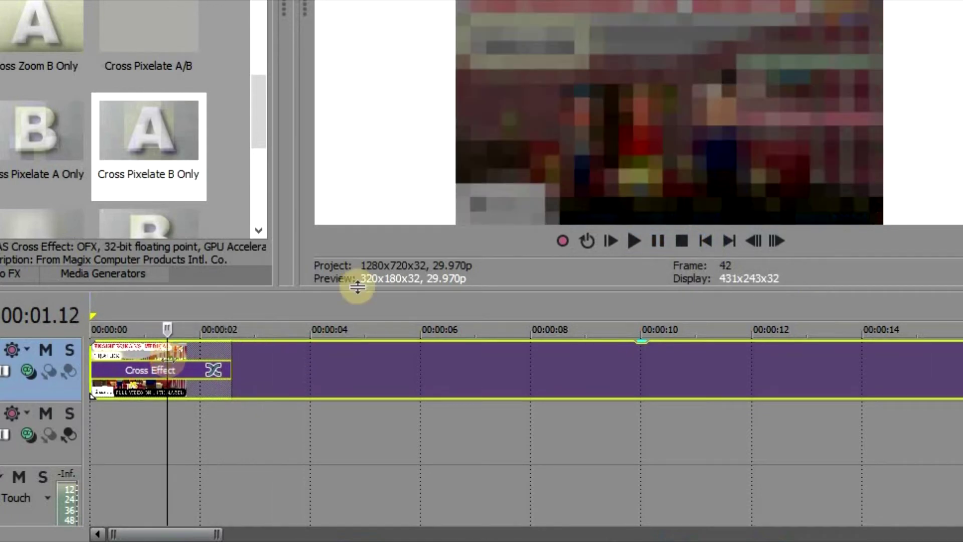
left_click(710, 242)
key("space")
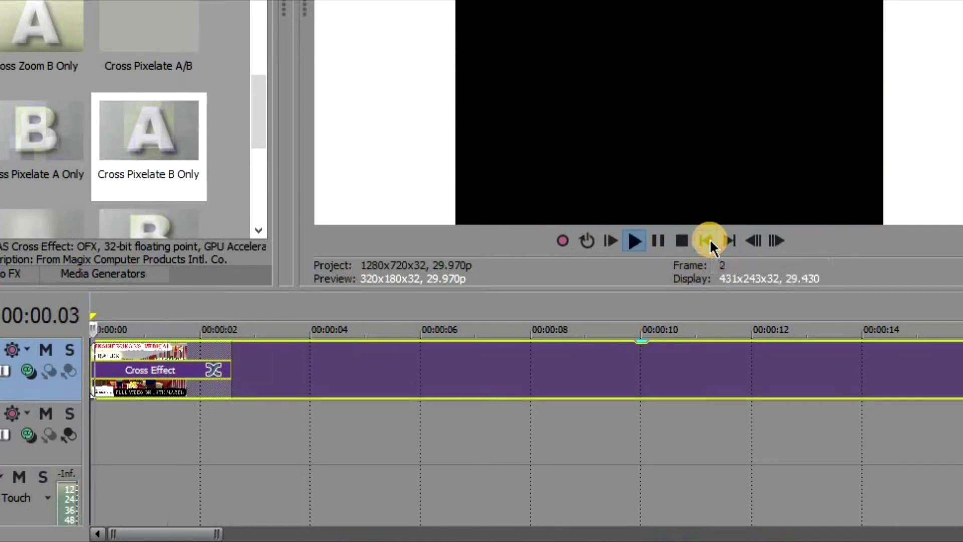
left_click(658, 240)
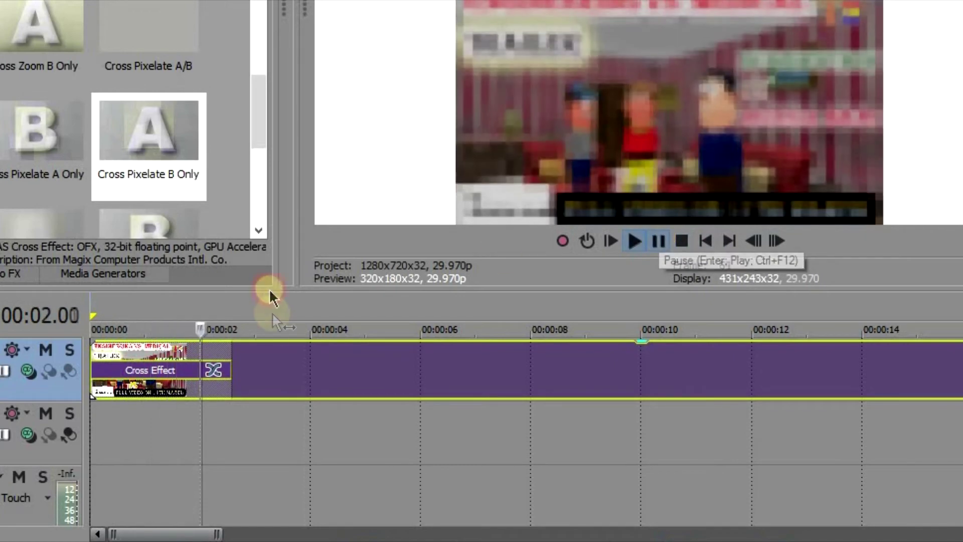
Cut the Cross Effect transition down to about one second and replay it from the start
left_click_drag(190, 346, 157, 346)
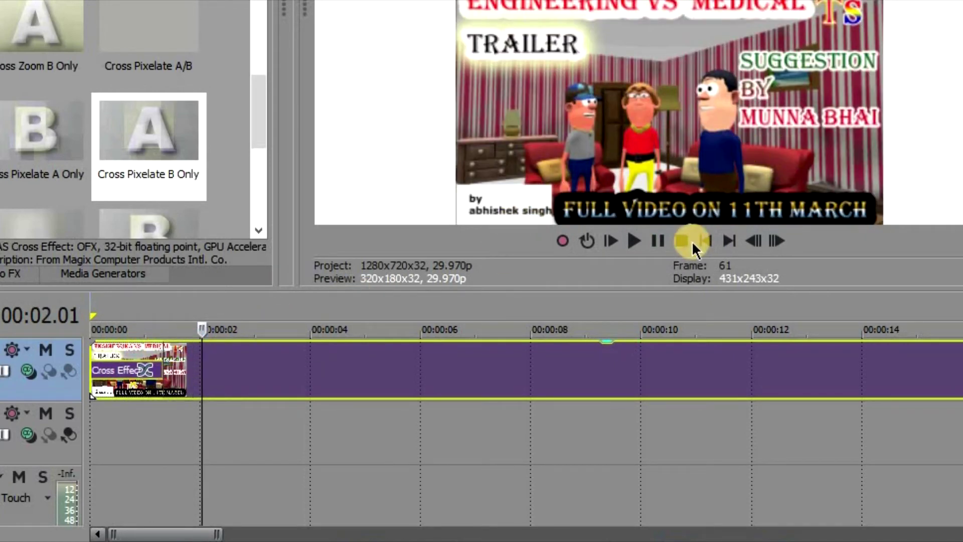
left_click(710, 242)
key("space")
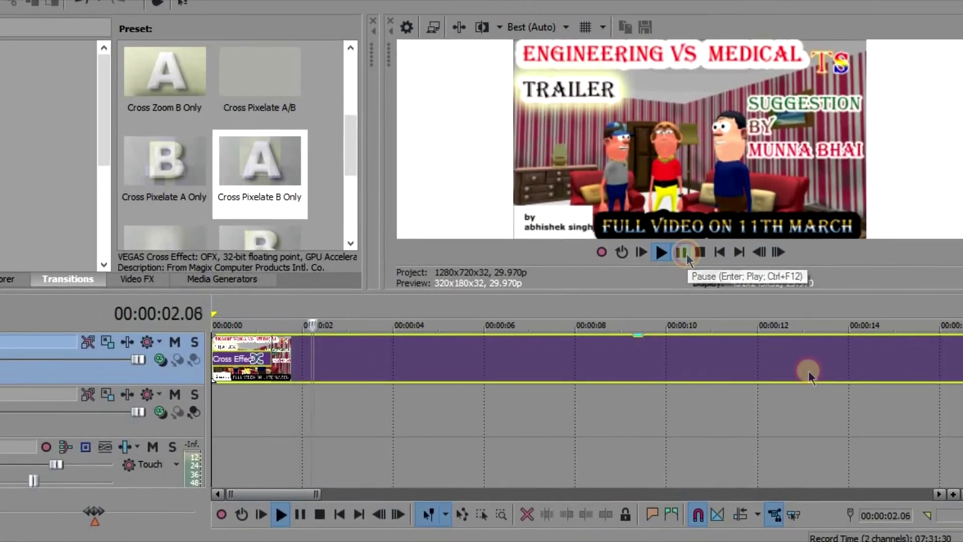
Stop playback, zoom out to show all three trailer clips, and select the Cross Zoom B Only preset
left_click(683, 252)
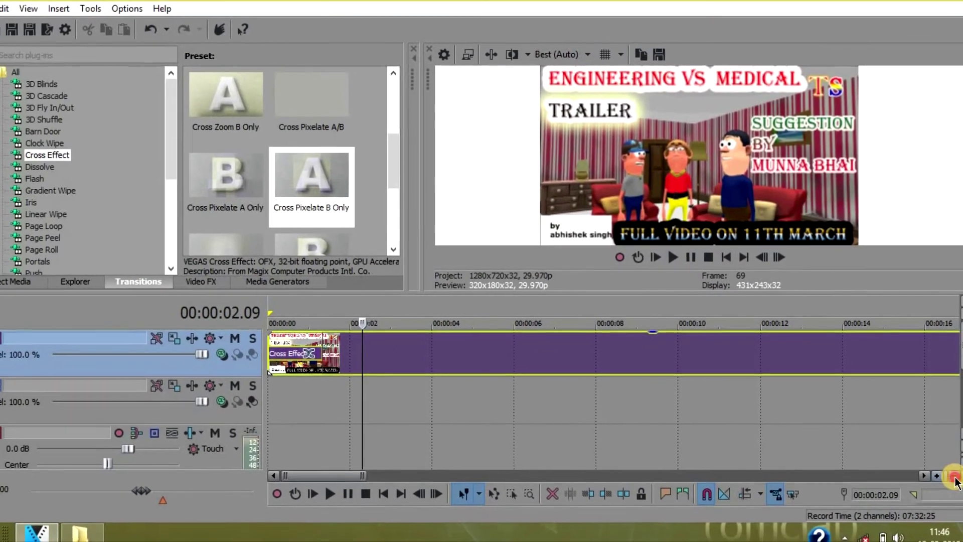
left_click(953, 477)
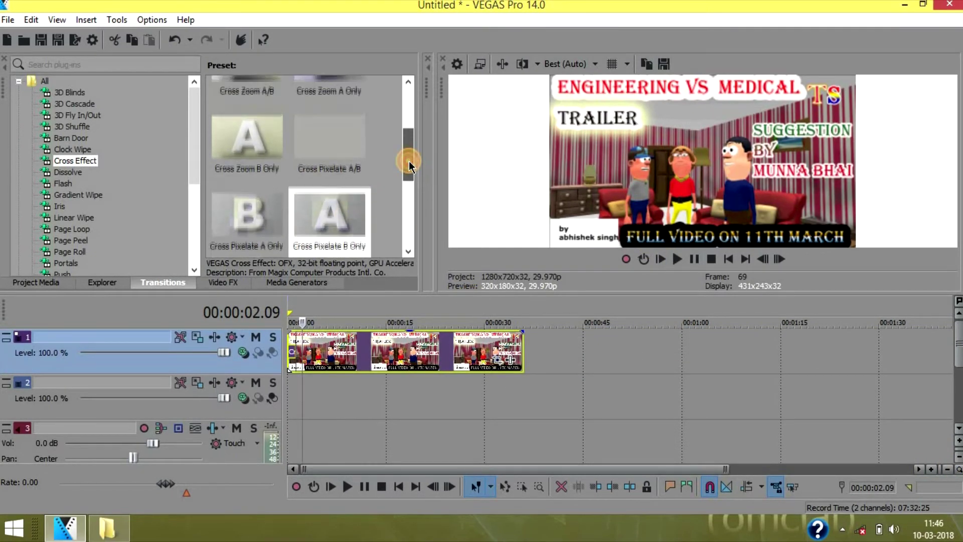
left_click(250, 123)
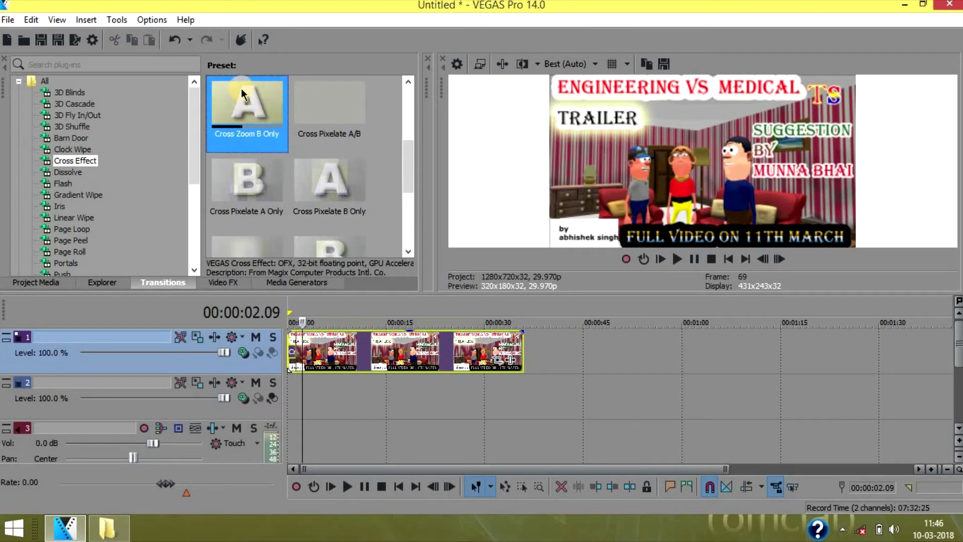
Drop Cross Zoom B Only onto the third clip's end, close its settings, and put the cursor near 33 seconds
left_click_drag(254, 113, 523, 344)
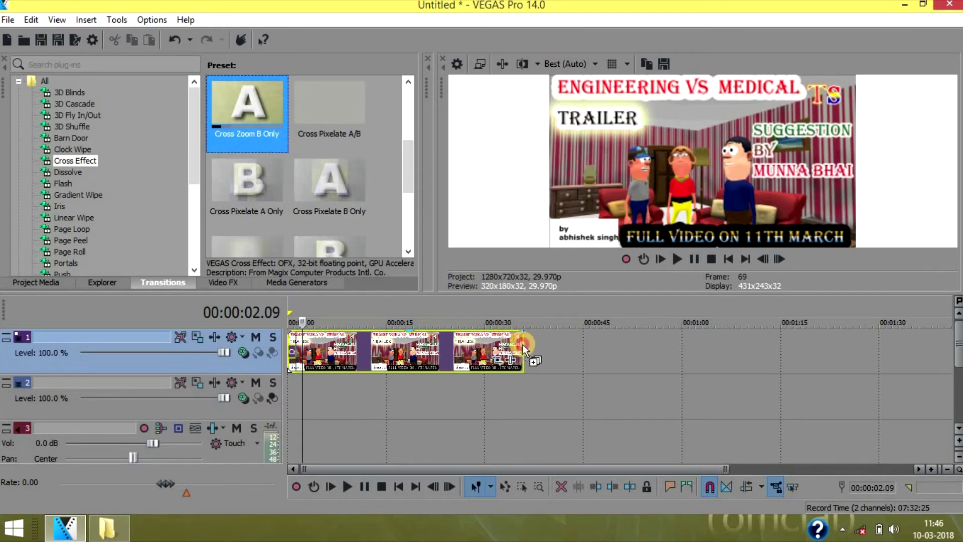
left_click_drag(522, 344, 521, 344)
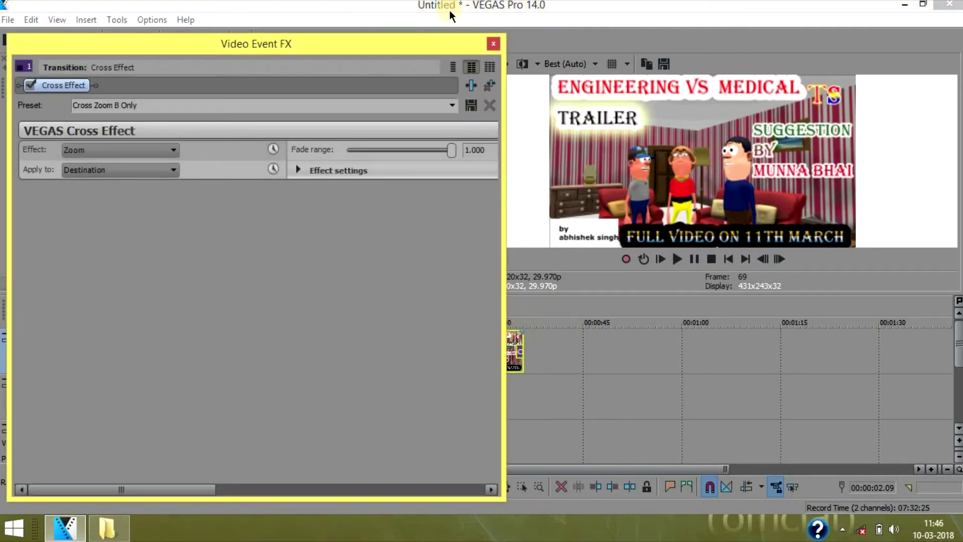
left_click(494, 45)
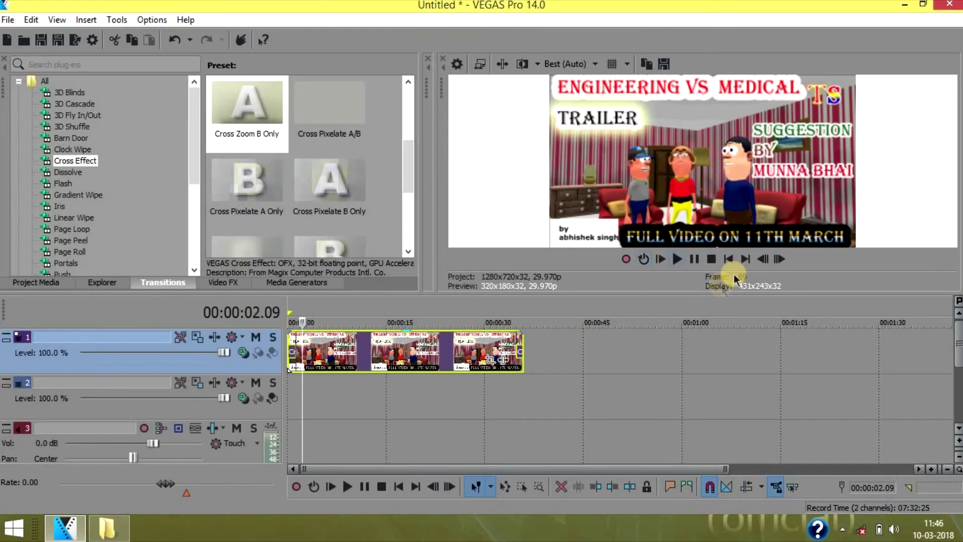
left_click(506, 346)
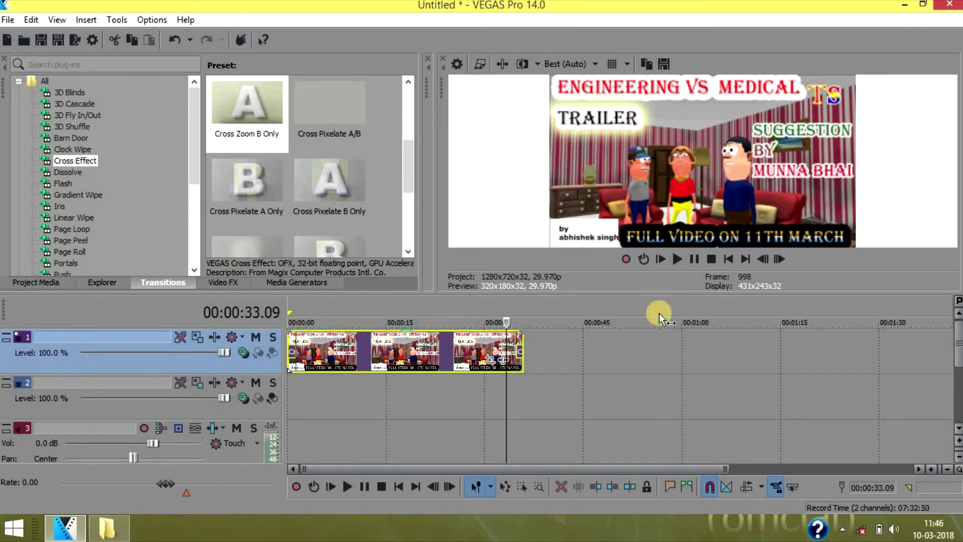
Preview the new ending, then lengthen the closing transition across the third clip and return to about 29 seconds
left_click(679, 259)
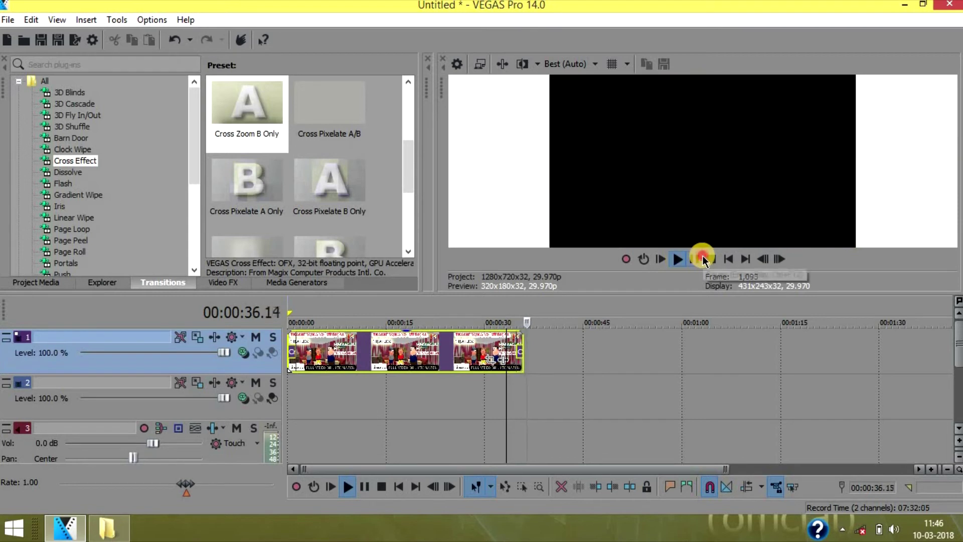
left_click(702, 258)
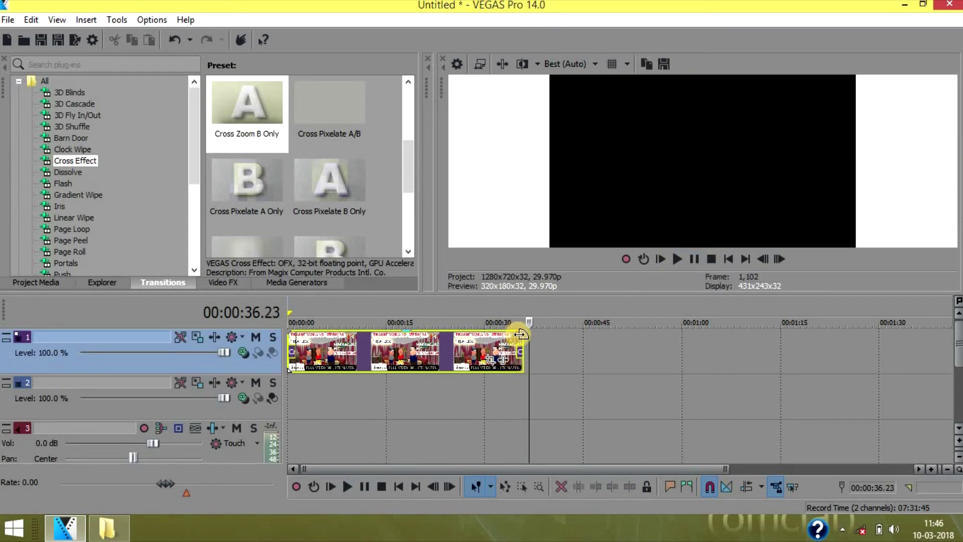
left_click_drag(519, 334, 481, 344)
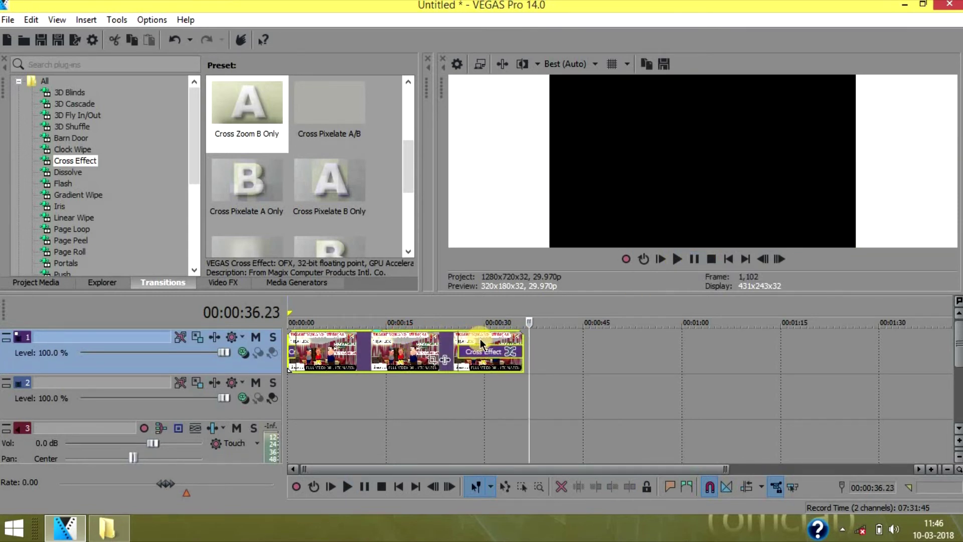
left_click_drag(480, 343, 500, 321)
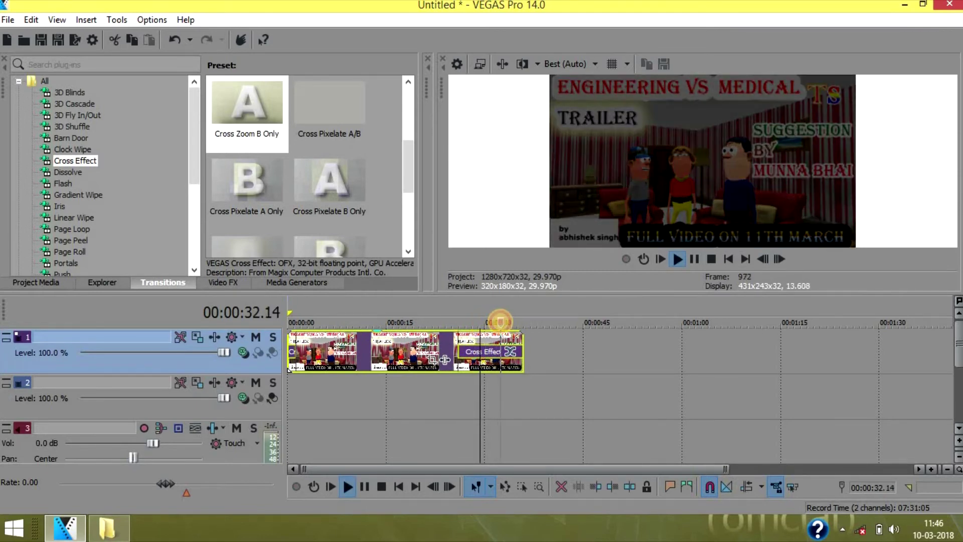
mouse_move(491, 321)
left_mouse_down()
mouse_move(479, 321)
mouse_move(488, 322)
left_mouse_up()
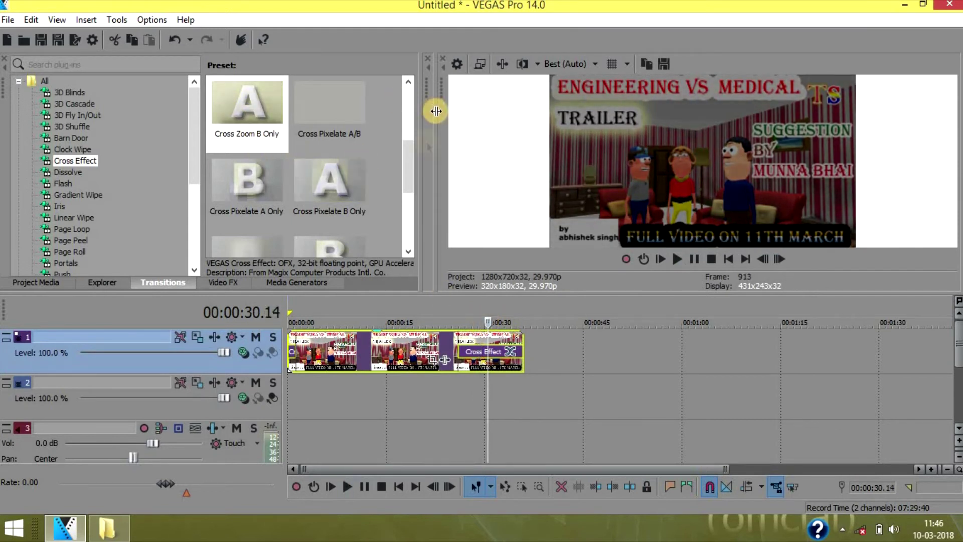
Replace the closing transition with the Cross Zoom A/B preset and play it from about 24 seconds
left_click_drag(416, 161, 422, 99)
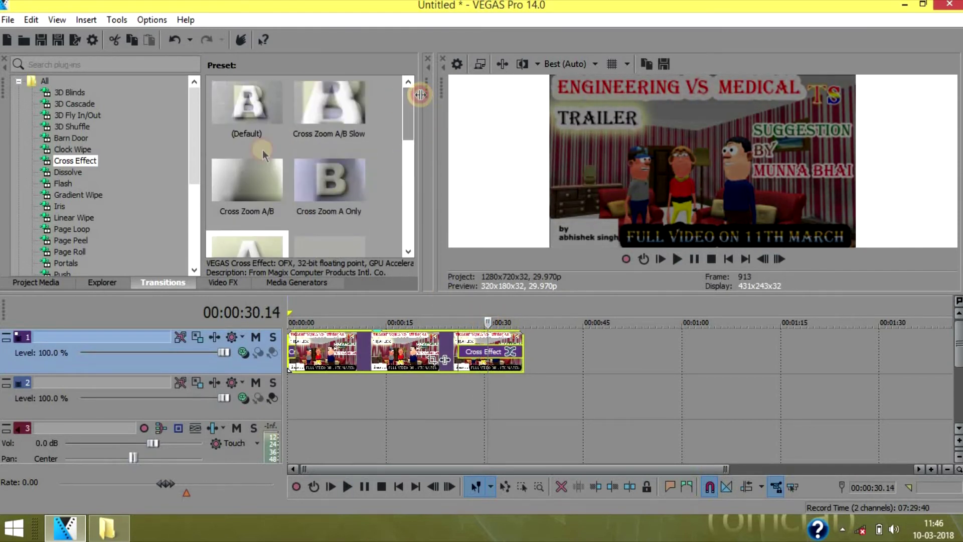
left_click_drag(266, 188, 501, 357)
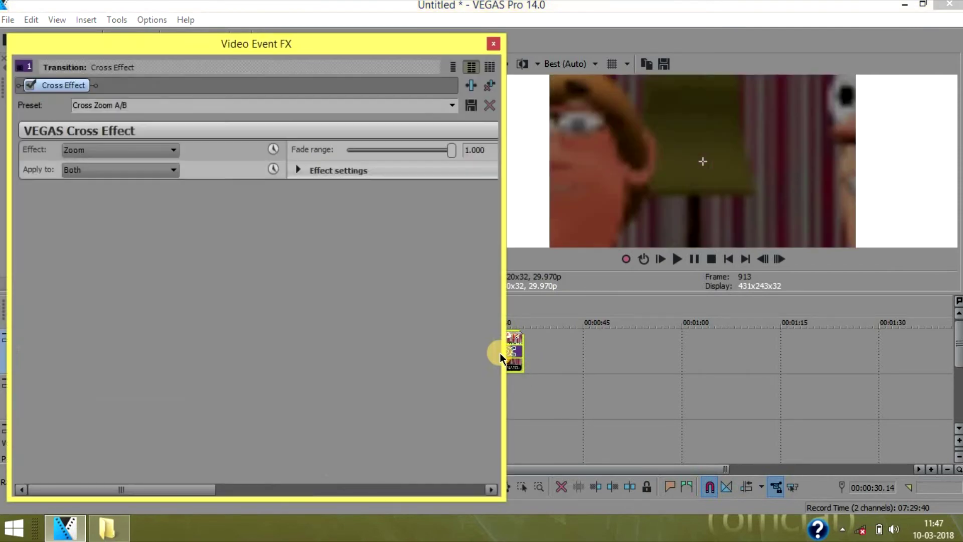
left_click(495, 49)
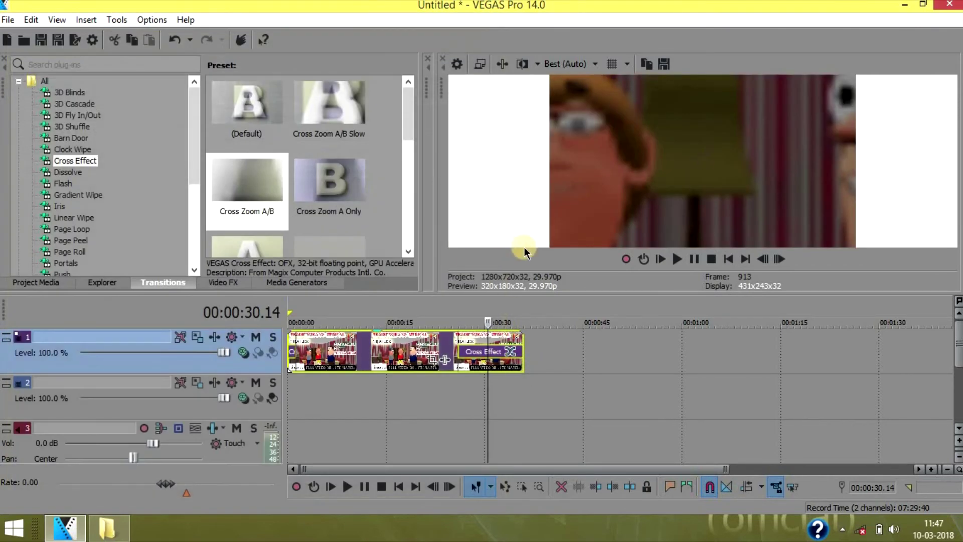
left_click(482, 322)
left_click_drag(482, 322, 447, 320)
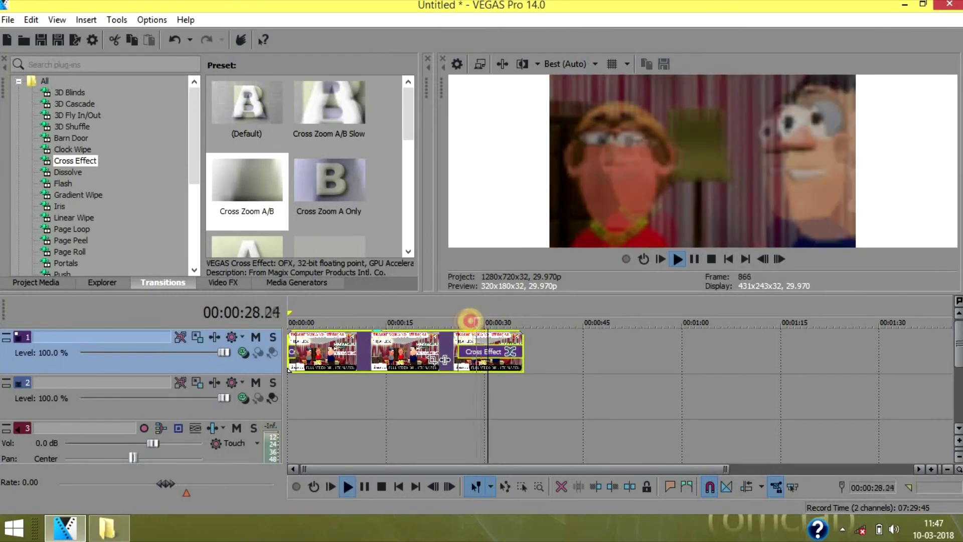
key("space")
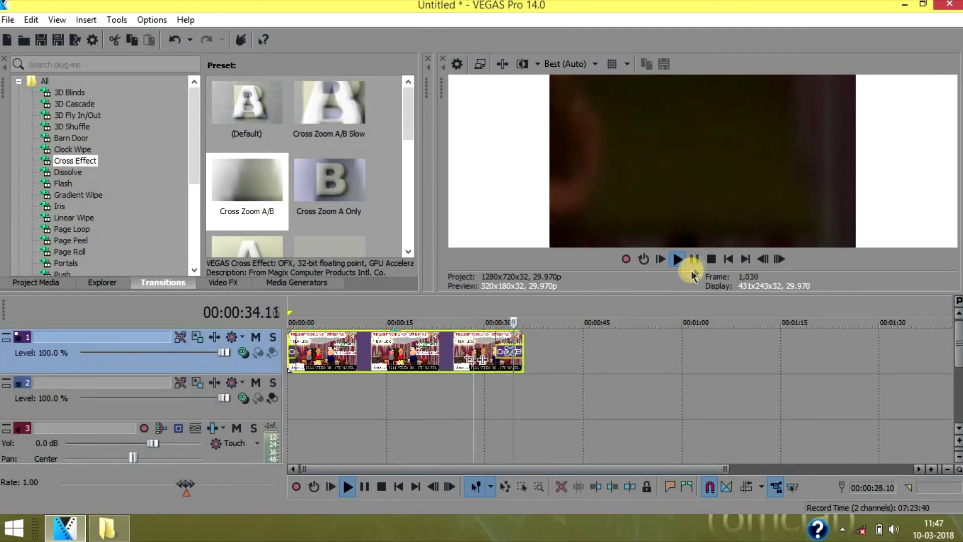
Play the closing transition from about 29 seconds, then restart playback from 00:00:00
left_click(482, 348)
key("space")
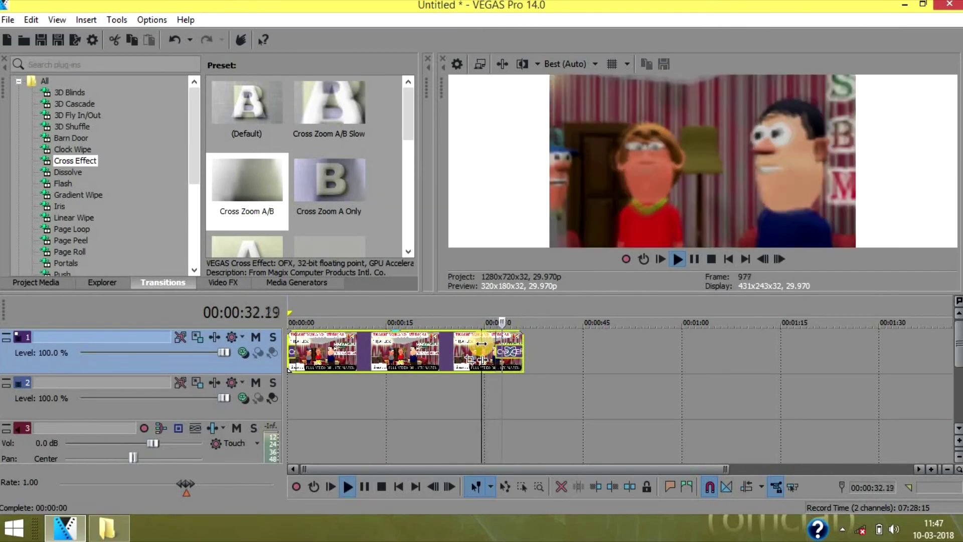
left_click(728, 259)
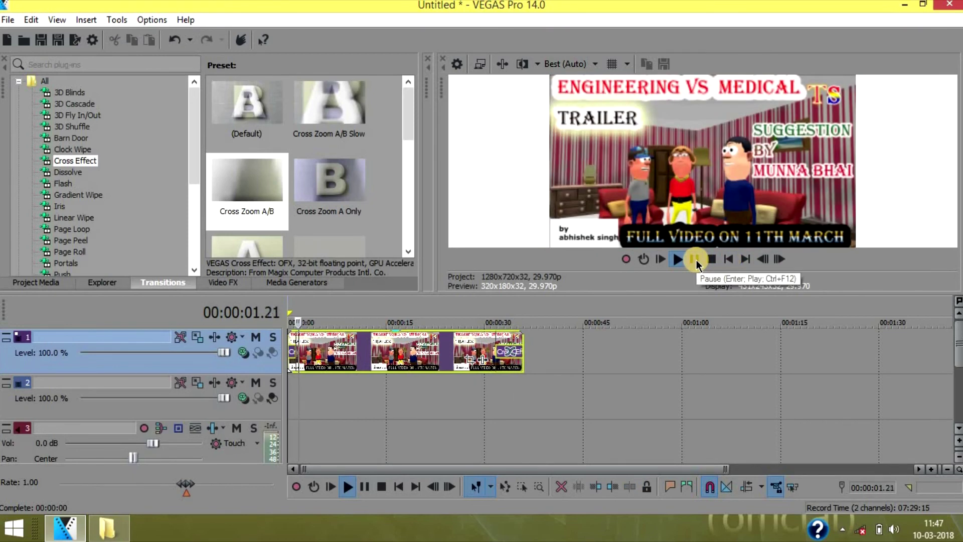